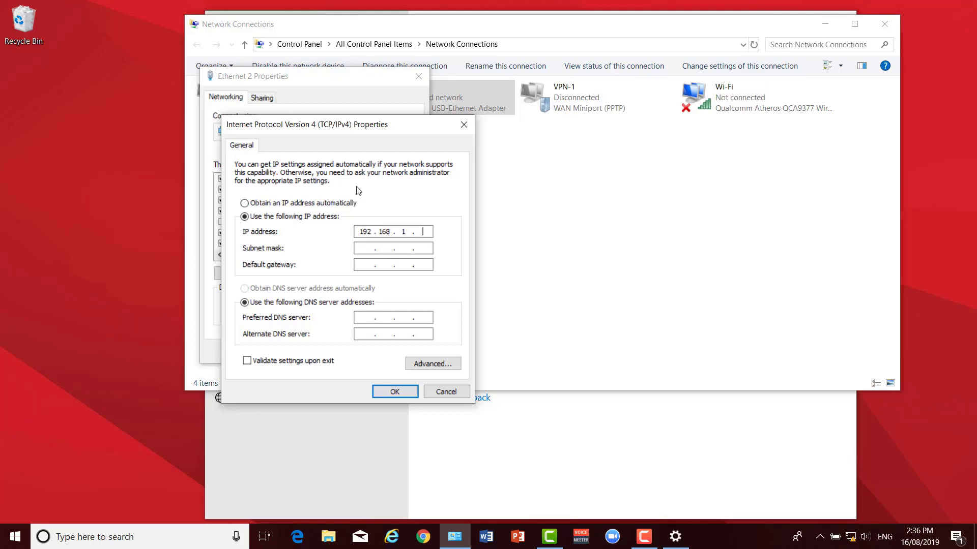
# Confirm the static 192.168.1.10 address with mask 255.255.255.0 on the Ethernet adapter.
pyautogui.press('Tab')
pyautogui.click(387, 387)
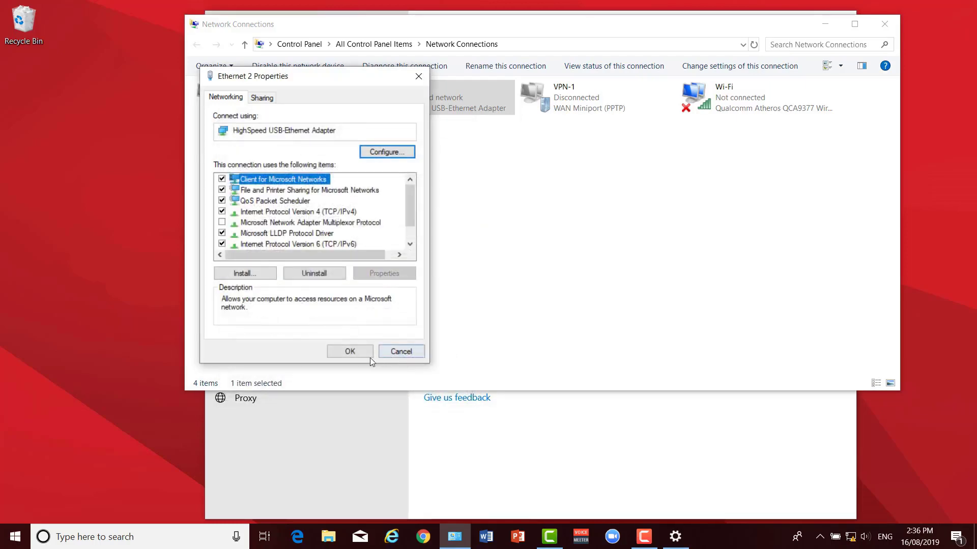
pyautogui.click(361, 355)
# Browse to the access point's login page at 192.168.1.2 in Internet Explorer.
pyautogui.click(391, 536)
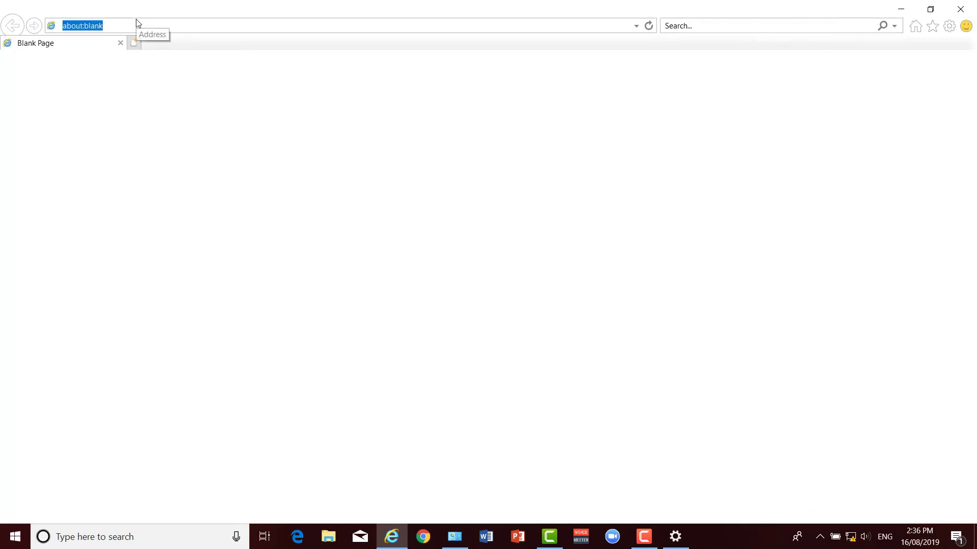
pyautogui.write('192.1')
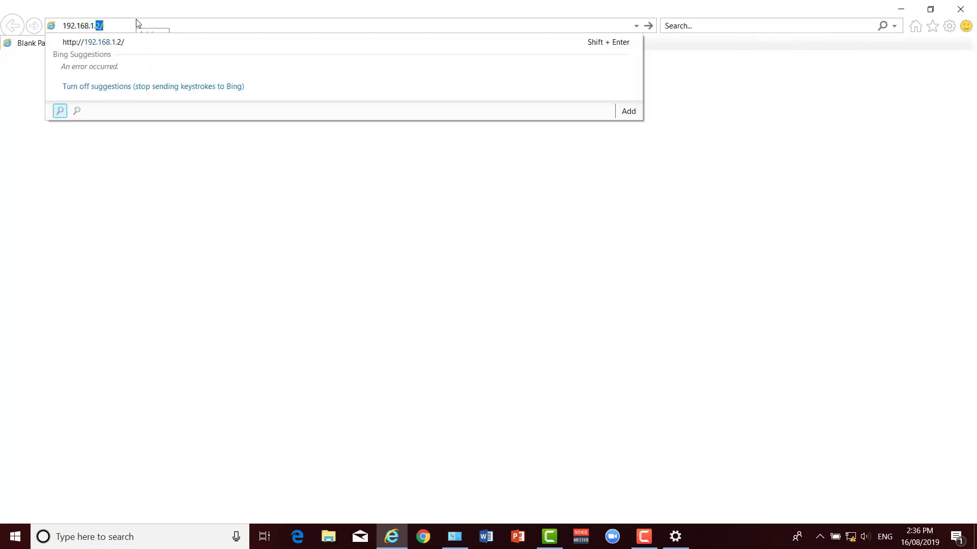
pyautogui.write('68.1.2')
pyautogui.press('Return')
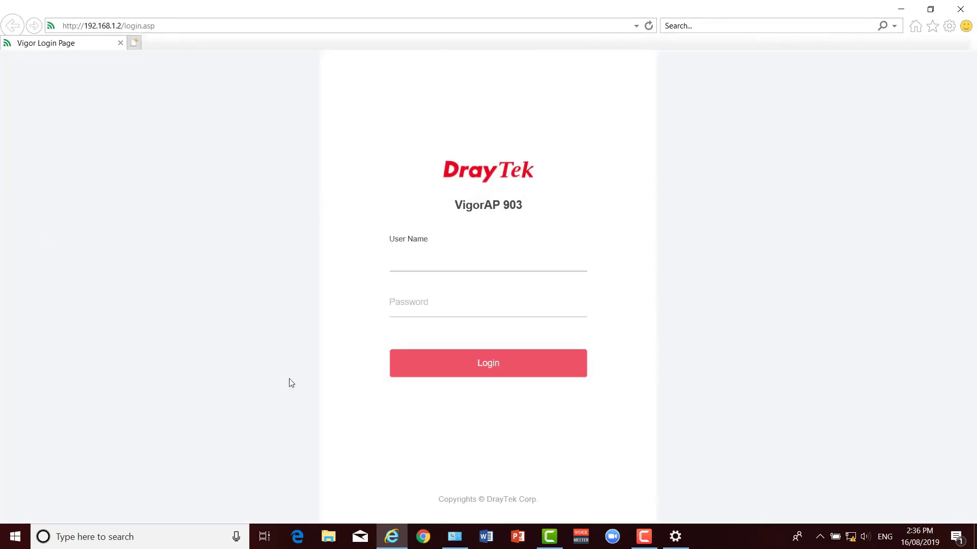
# Log in to the VigorAP 903 with the admin username and password.
pyautogui.write('admin')
pyautogui.press('Tab')
pyautogui.write('admin')
pyautogui.press('Return')
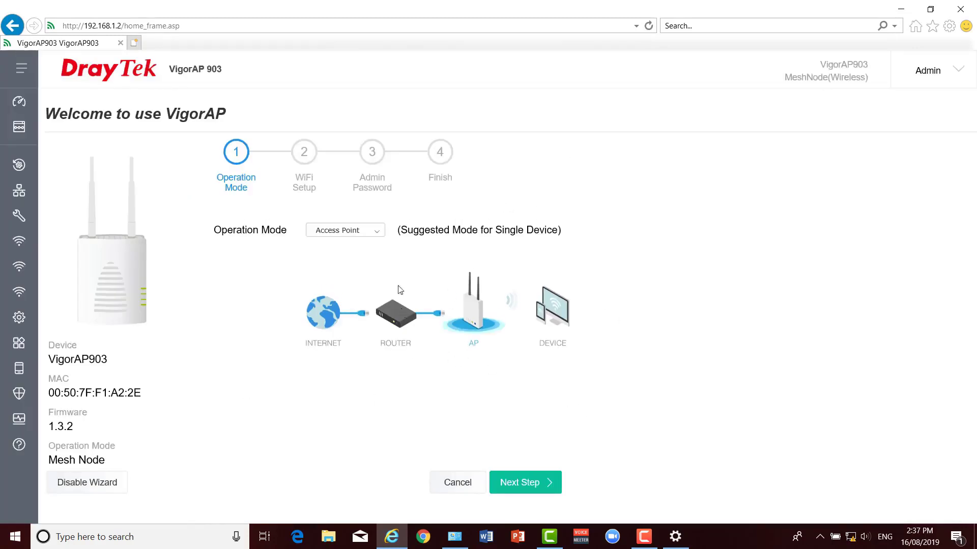
# Check the Operation Mode choices, keep Access Point, review auto logout times, and expand the sidebar.
pyautogui.click(378, 232)
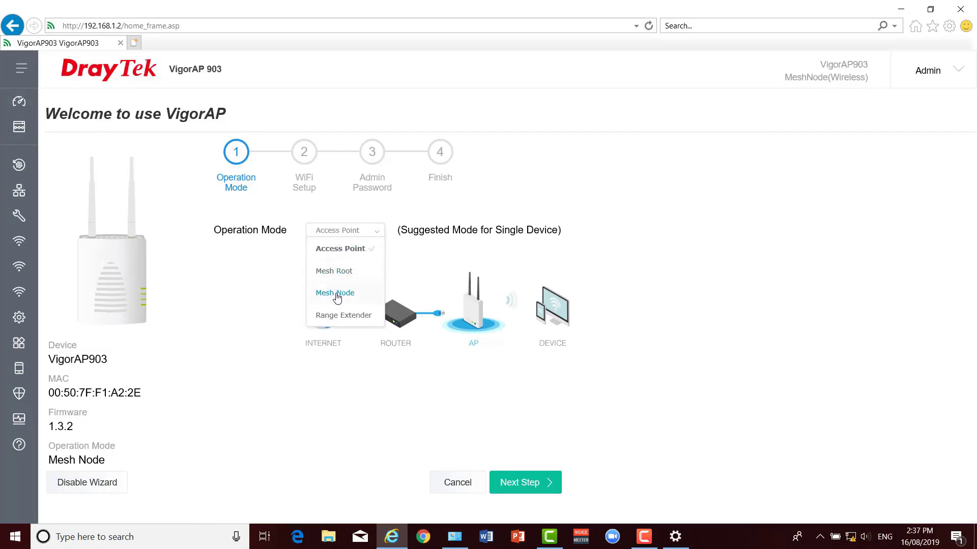
pyautogui.click(604, 233)
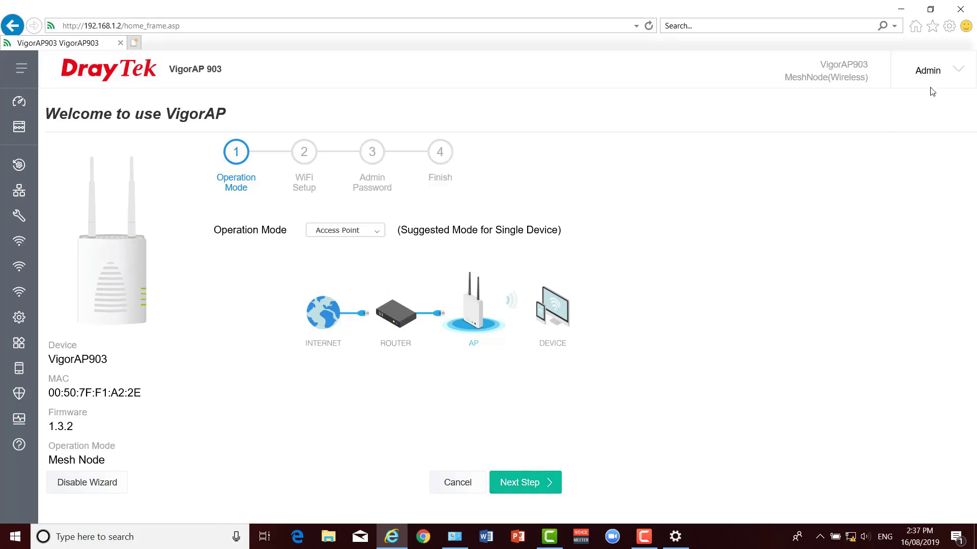
pyautogui.click(956, 73)
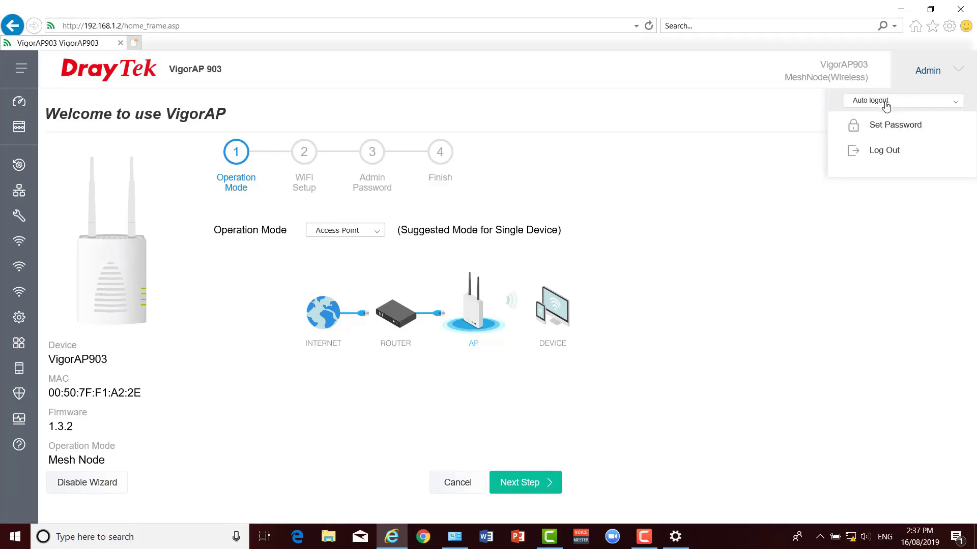
pyautogui.click(951, 105)
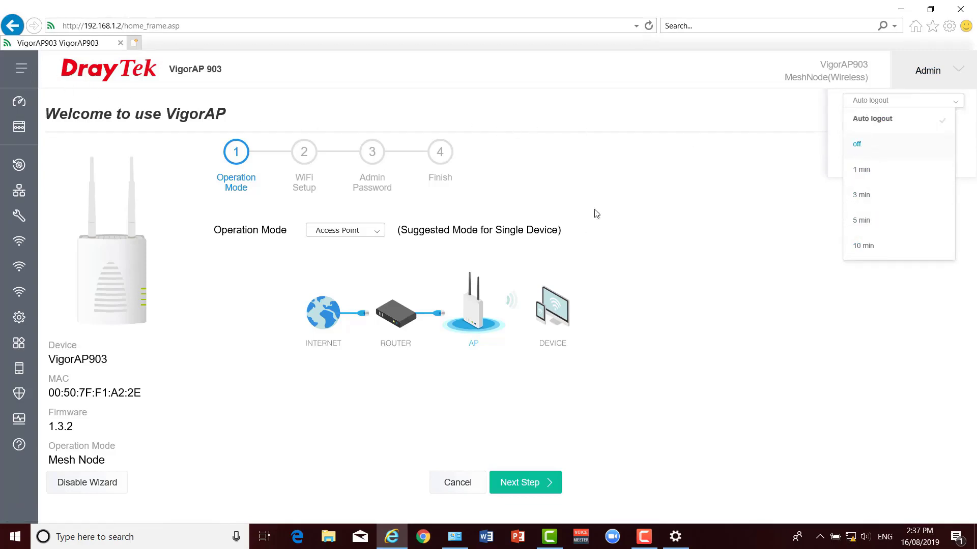
pyautogui.click(20, 68)
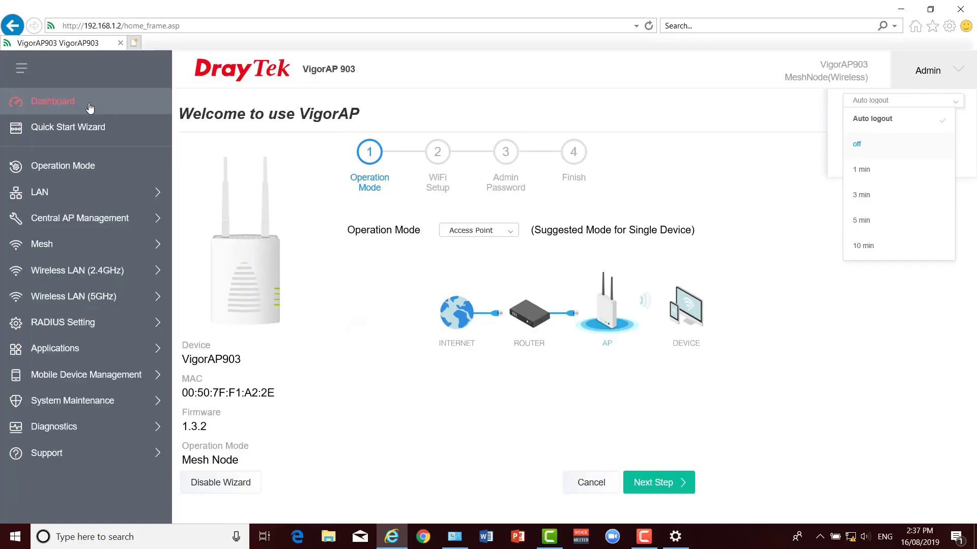
# Show the Dashboard after cancelling the default-password warning.
pyautogui.click(51, 102)
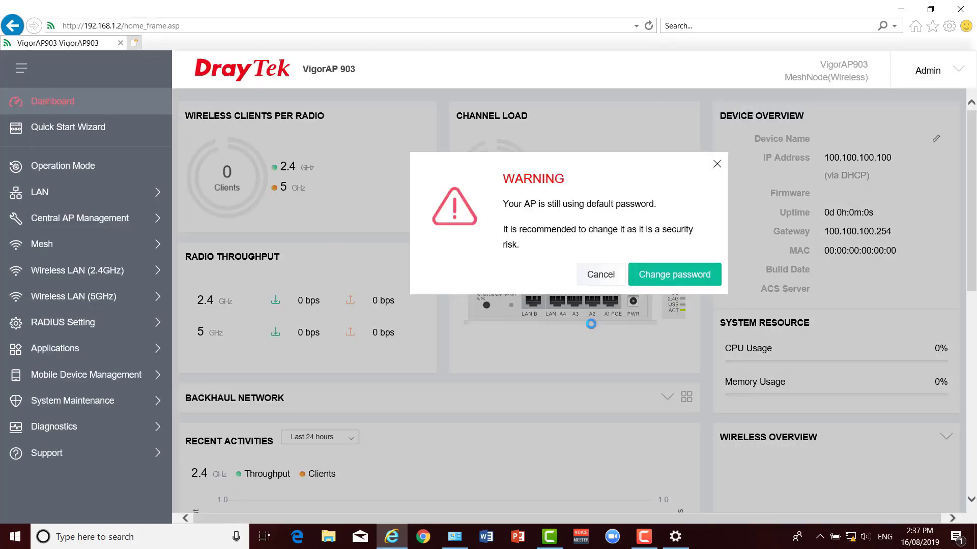
pyautogui.click(600, 276)
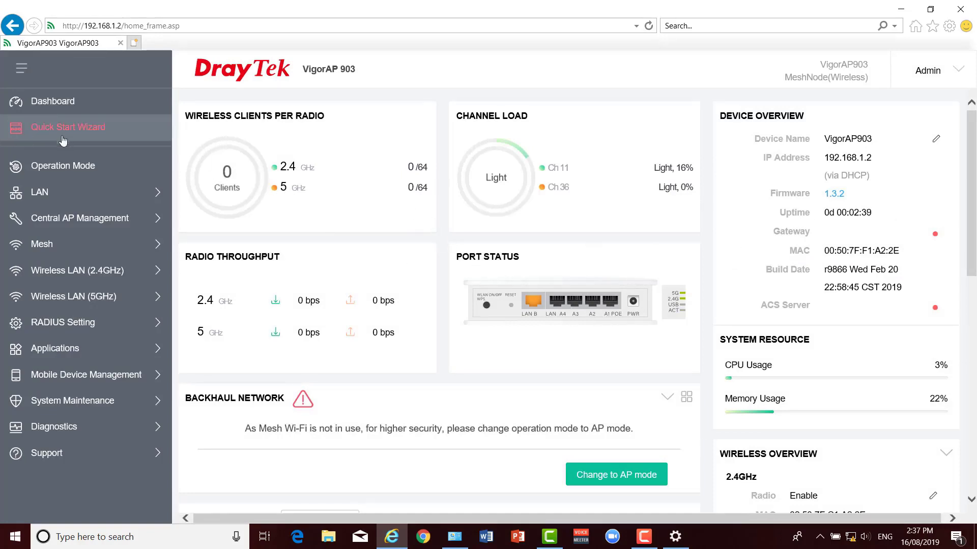
pyautogui.click(57, 168)
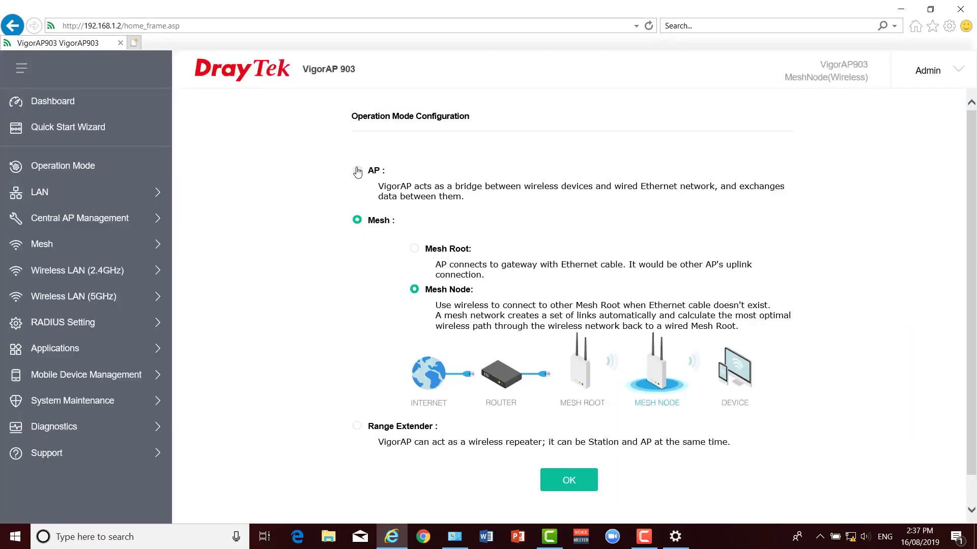
# Preview the AP, Mesh and Range Extender modes without saving, then view LAN General Setup.
pyautogui.click(358, 173)
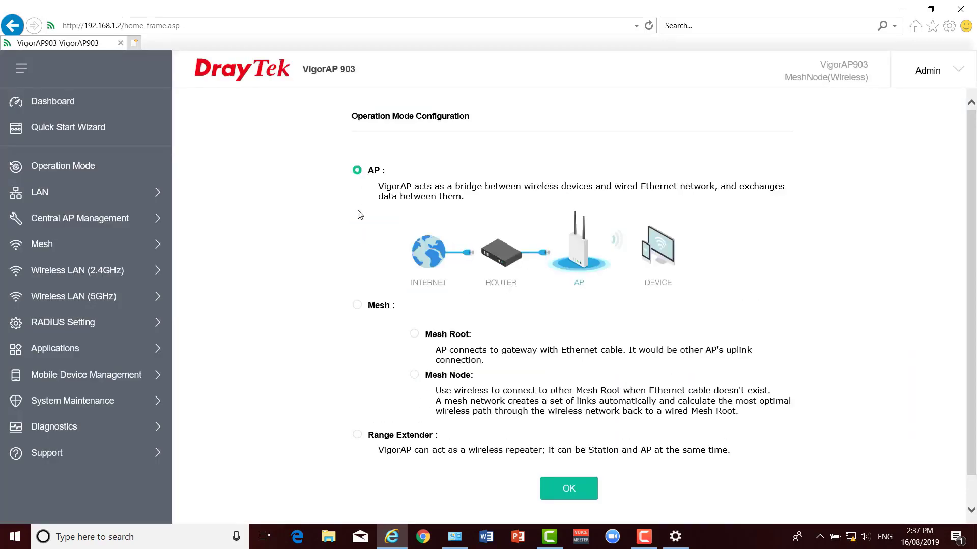
pyautogui.click(357, 303)
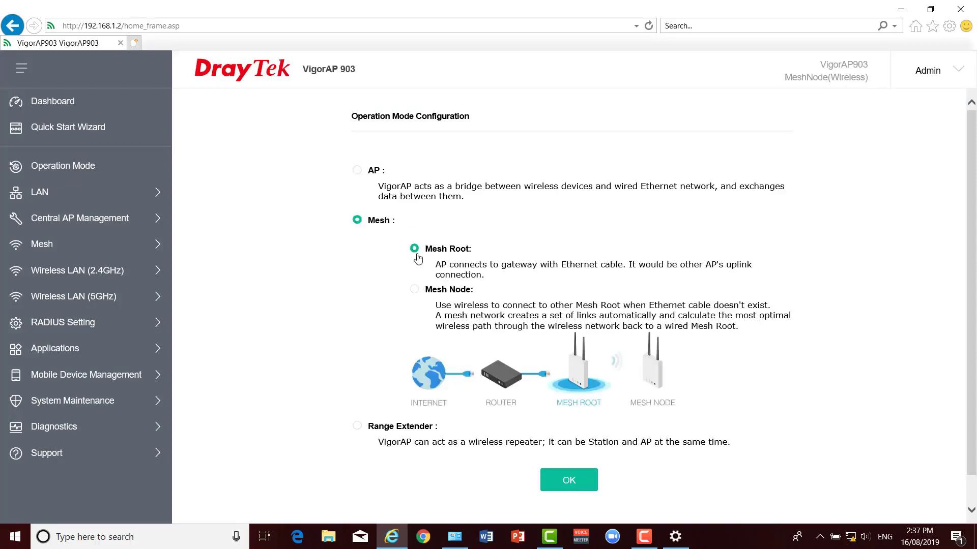
pyautogui.click(357, 426)
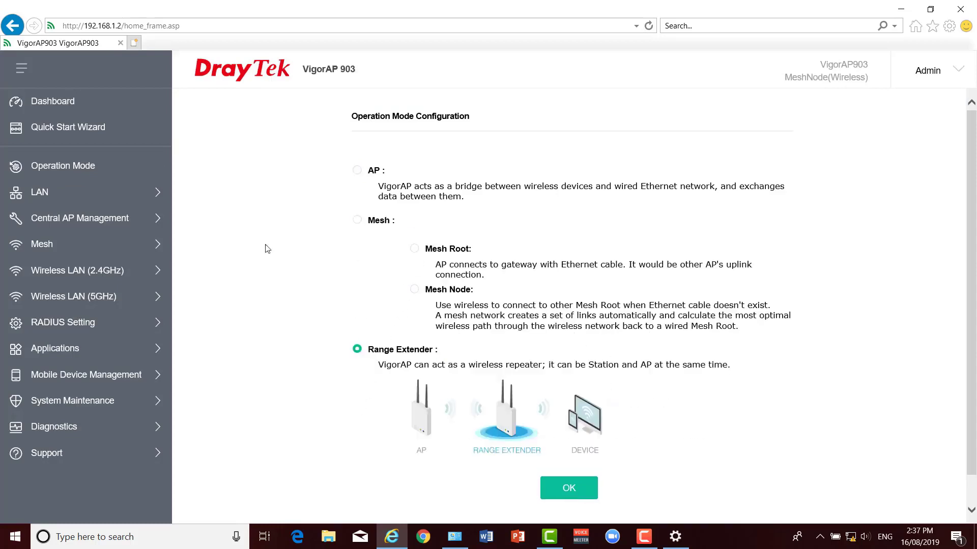
pyautogui.click(144, 193)
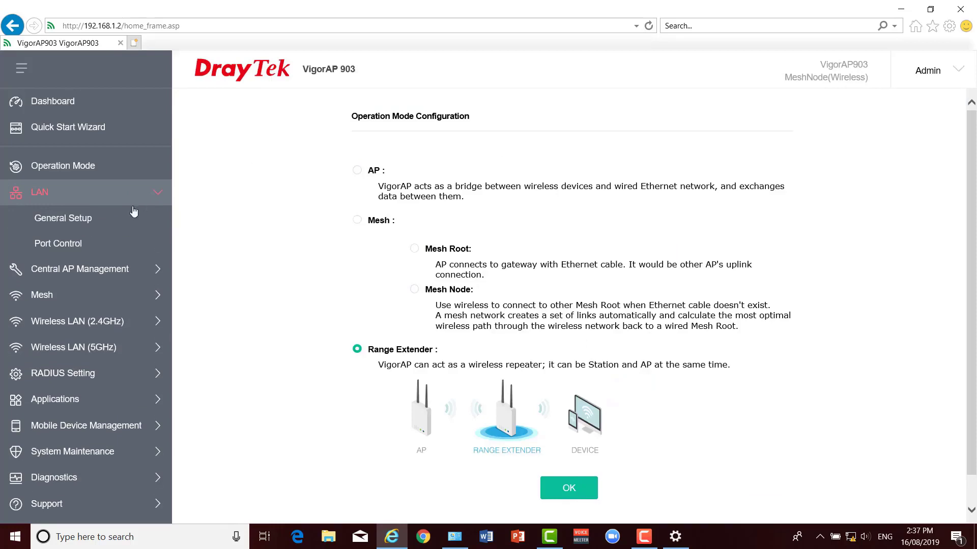
pyautogui.click(87, 221)
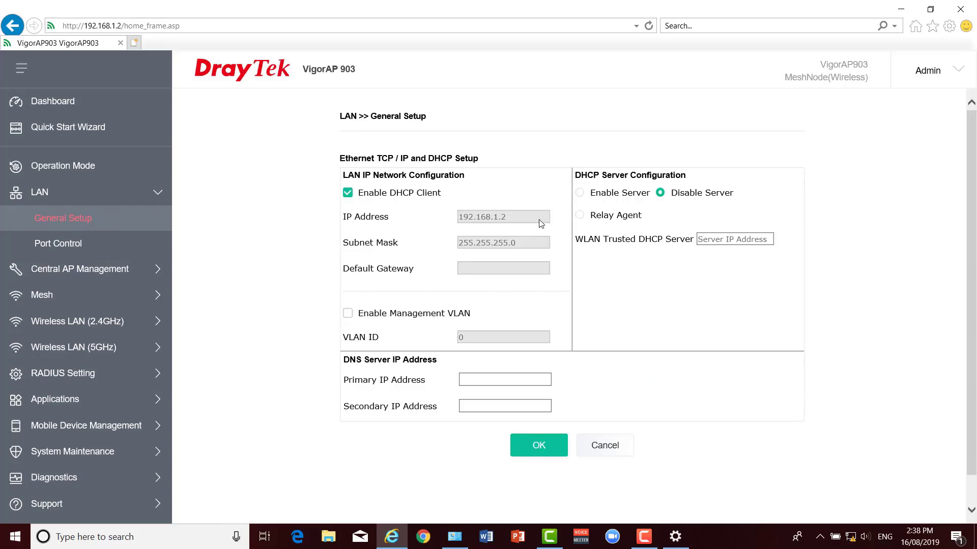
# Review the LAN Port Control, Central AP Management, APM Log and Mesh Setup pages.
pyautogui.click(66, 243)
pyautogui.click(72, 269)
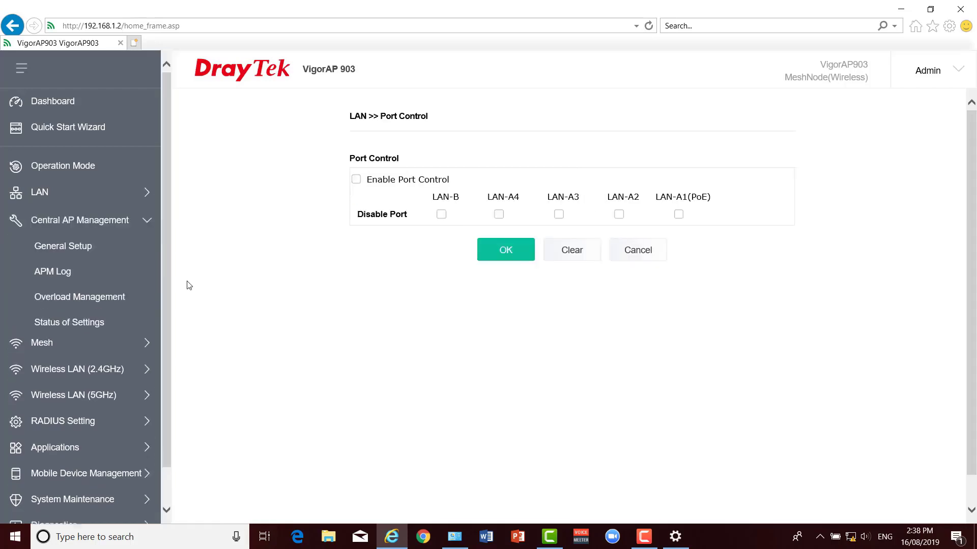
pyautogui.click(113, 243)
pyautogui.click(72, 270)
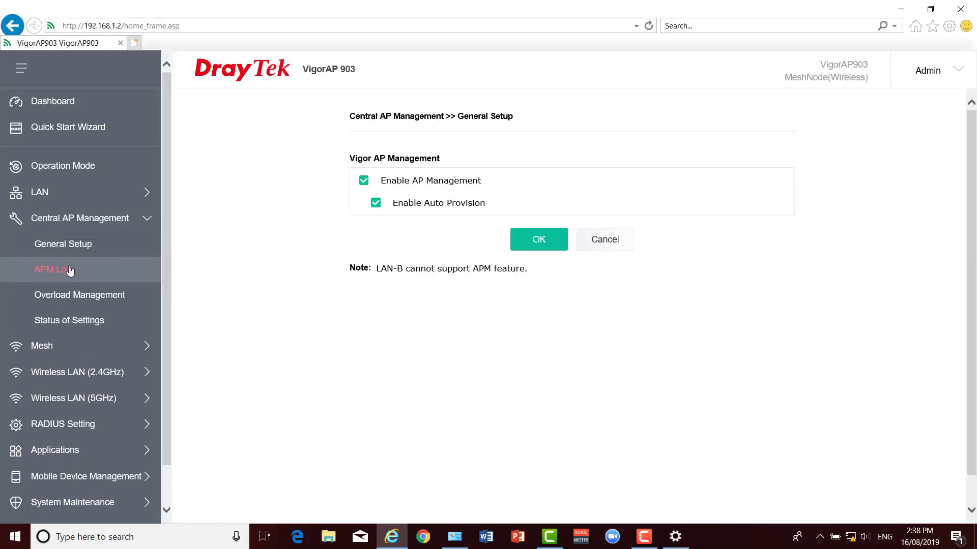
pyautogui.click(55, 346)
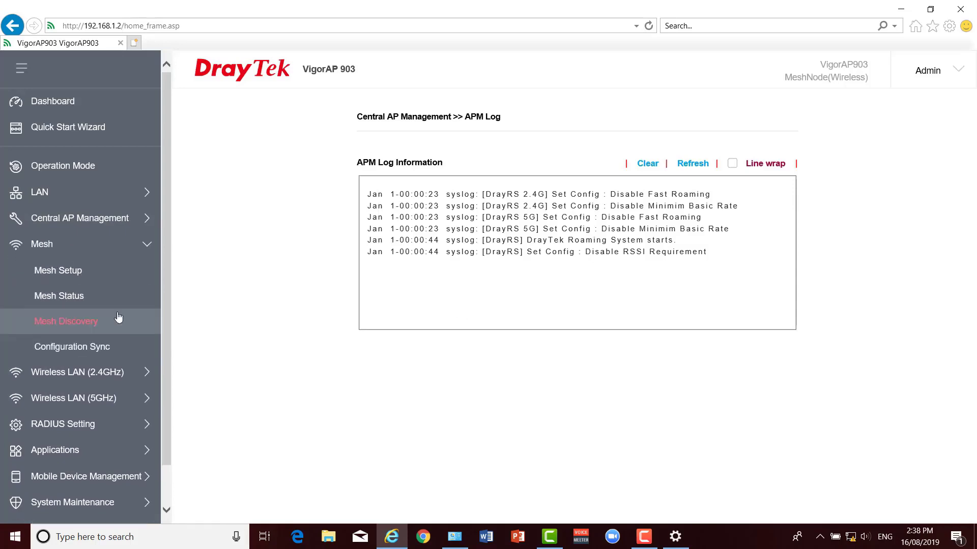
pyautogui.click(57, 270)
pyautogui.scroll(-1, 69, 316)
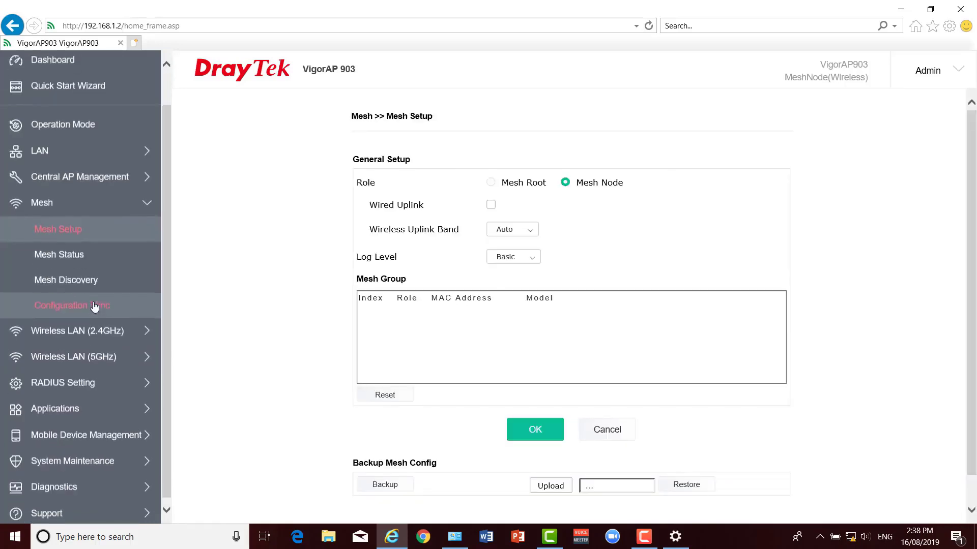
# Review the 2.4GHz wireless general setup, noting the client limit of 64, and its security settings.
pyautogui.click(68, 330)
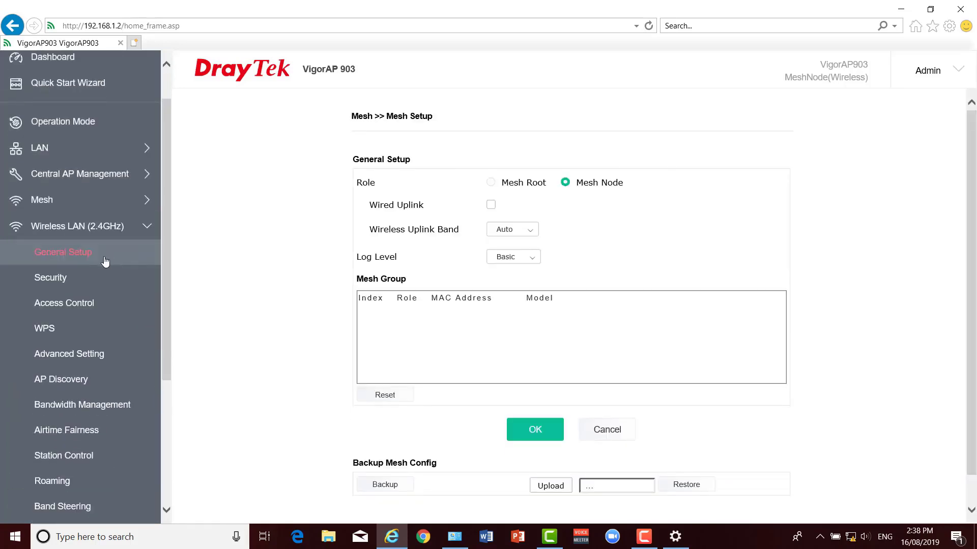
pyautogui.click(78, 255)
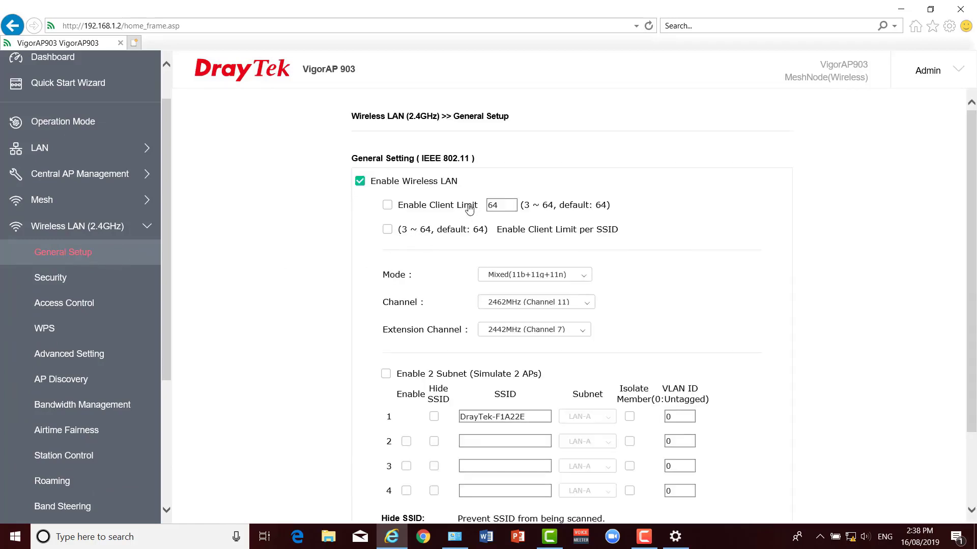
pyautogui.click(495, 206)
pyautogui.click(66, 279)
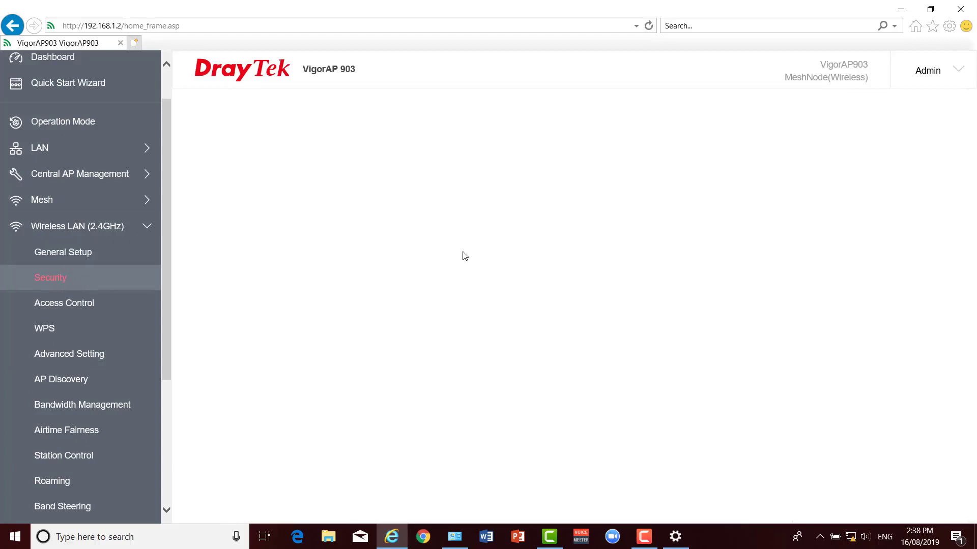
pyautogui.scroll(-2, 73, 171)
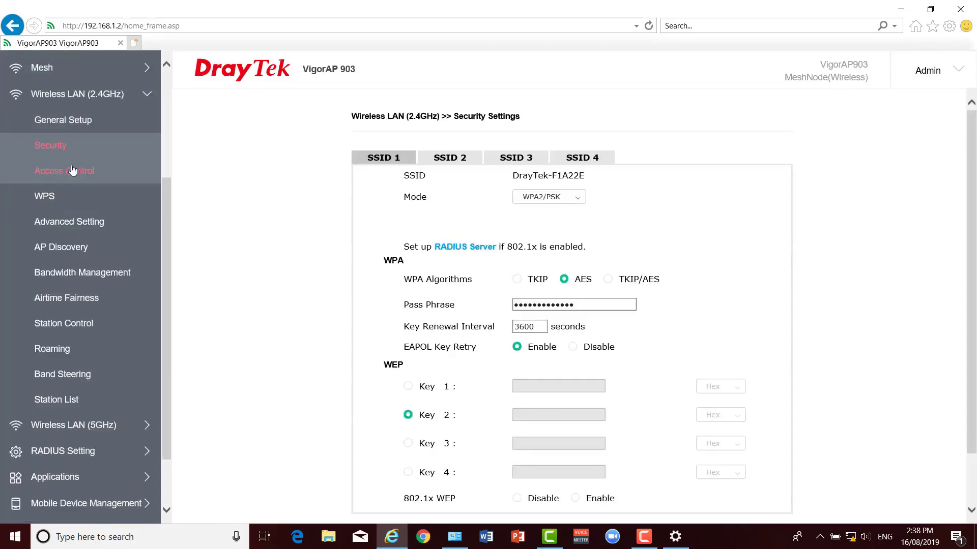
# Step through the 2.4GHz WPS, Advanced, AP Discovery, Bandwidth, Airtime, Station Control, Roaming, Band Steering and Station List pages.
pyautogui.click(52, 196)
pyautogui.click(63, 221)
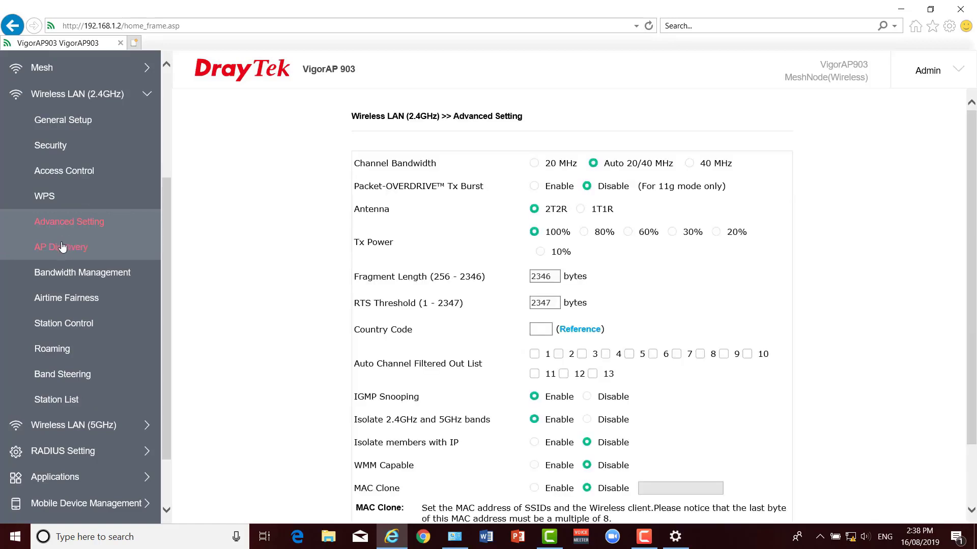
pyautogui.click(62, 247)
pyautogui.click(65, 272)
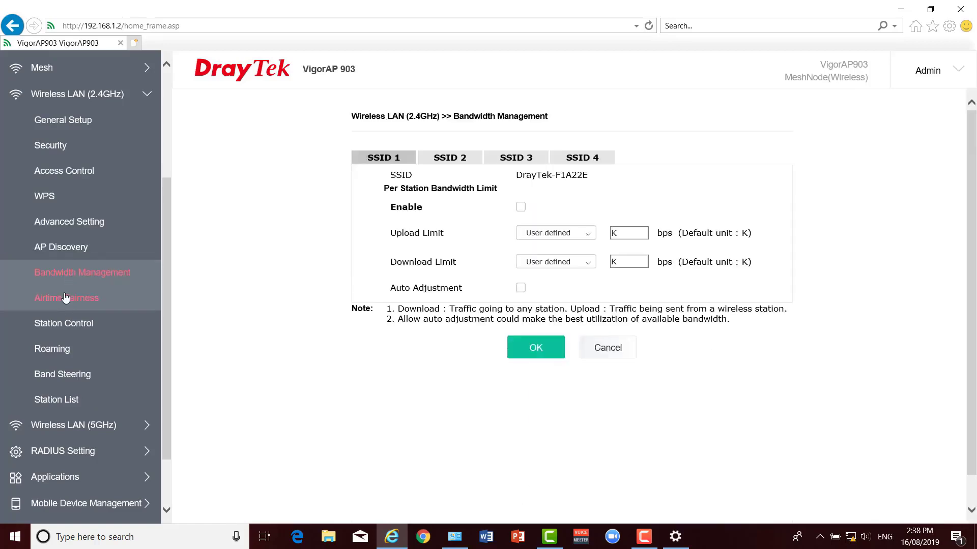
pyautogui.click(65, 297)
pyautogui.click(61, 323)
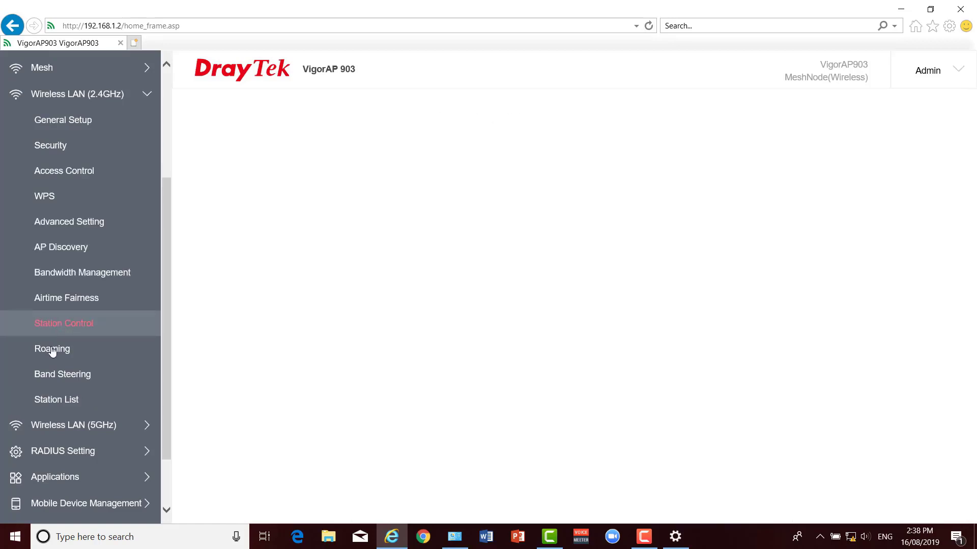
pyautogui.click(51, 351)
pyautogui.click(53, 376)
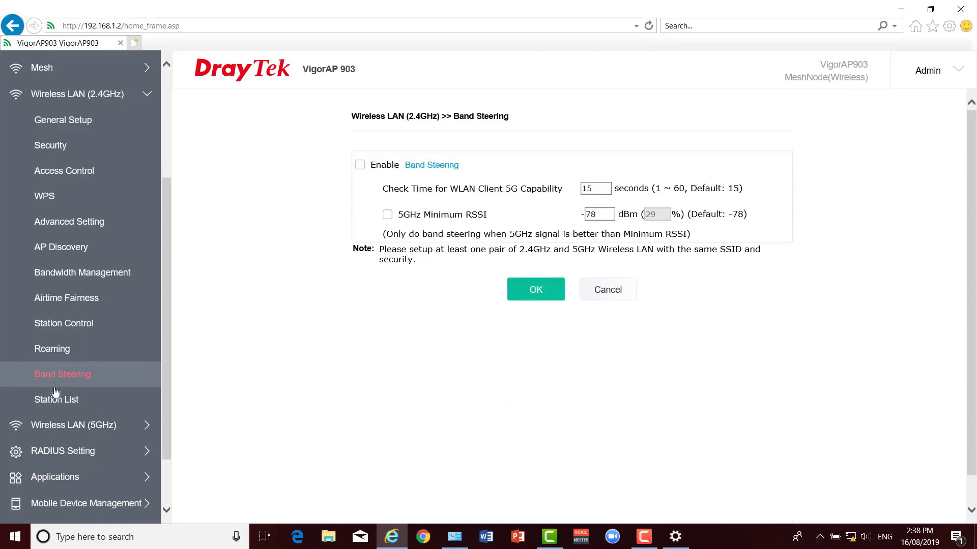
pyautogui.click(57, 403)
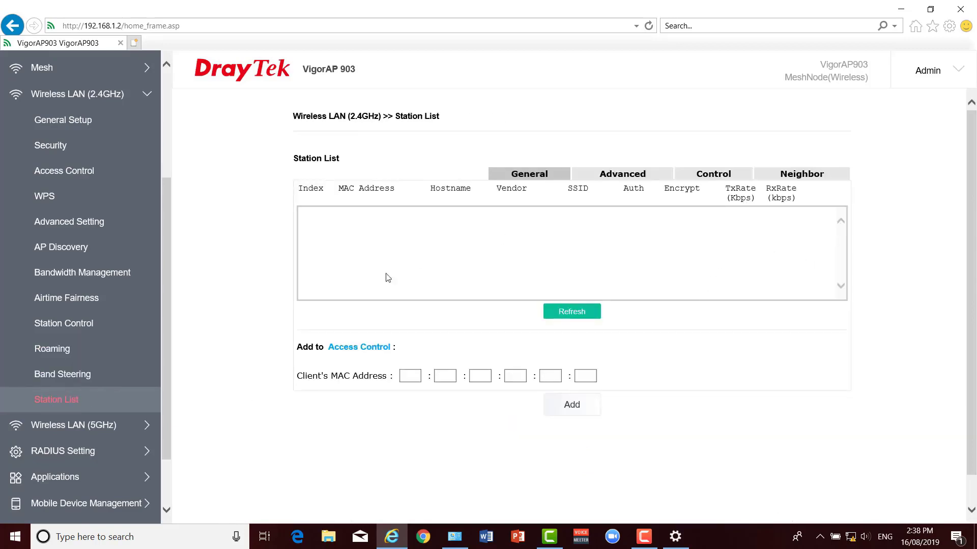
pyautogui.scroll(-3, 64, 365)
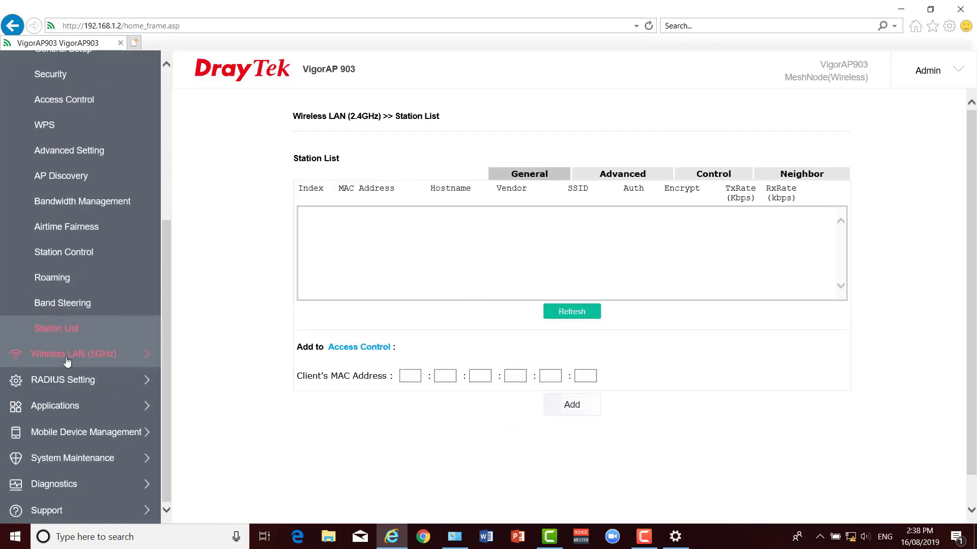
# Expand the 5GHz wireless LAN and RADIUS Setting sections in the sidebar.
pyautogui.click(67, 361)
pyautogui.scroll(3, 81, 316)
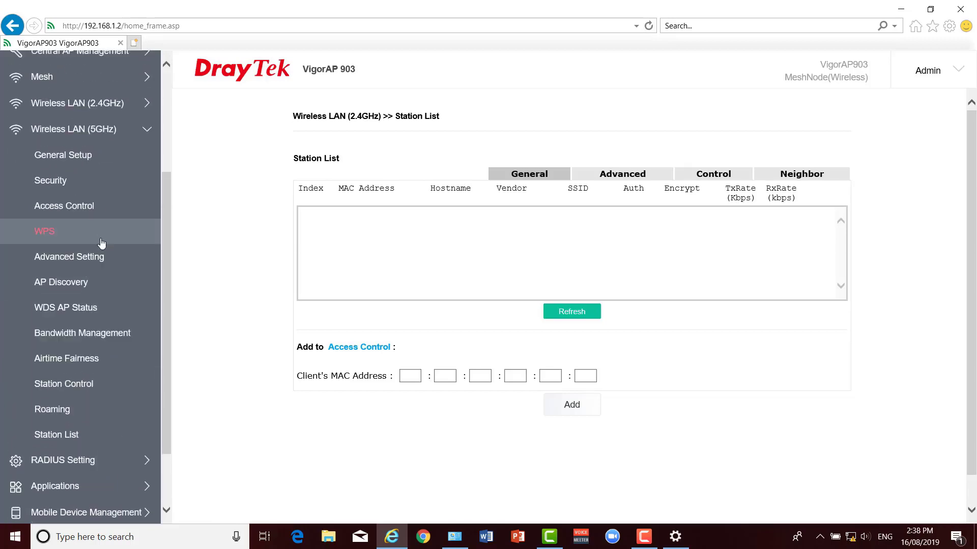
pyautogui.scroll(-3, 101, 242)
pyautogui.click(68, 379)
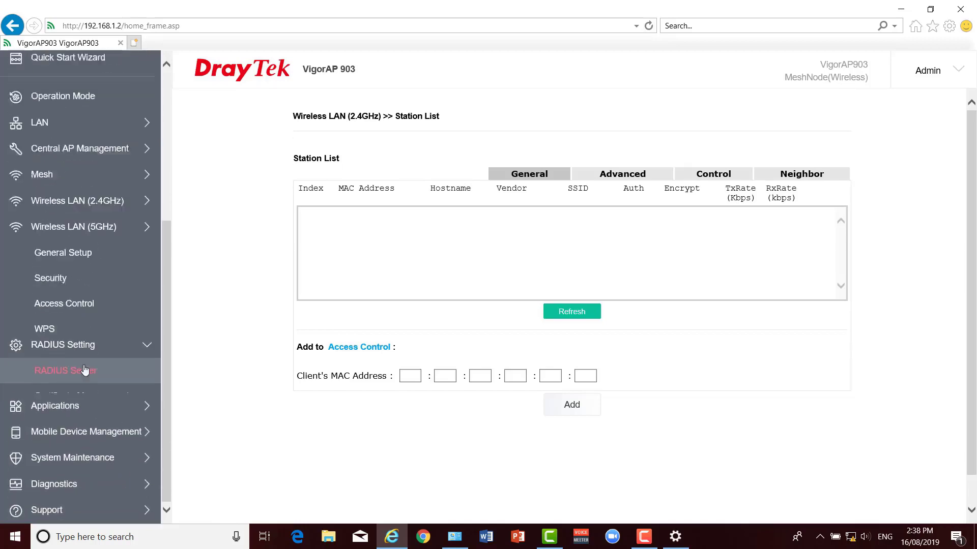
# Review RADIUS Server, Trusted CA Certificate, Schedule, iOS Keep Alive, Wi-Fi Auto On/Off and Temperature Sensor pages.
pyautogui.click(79, 351)
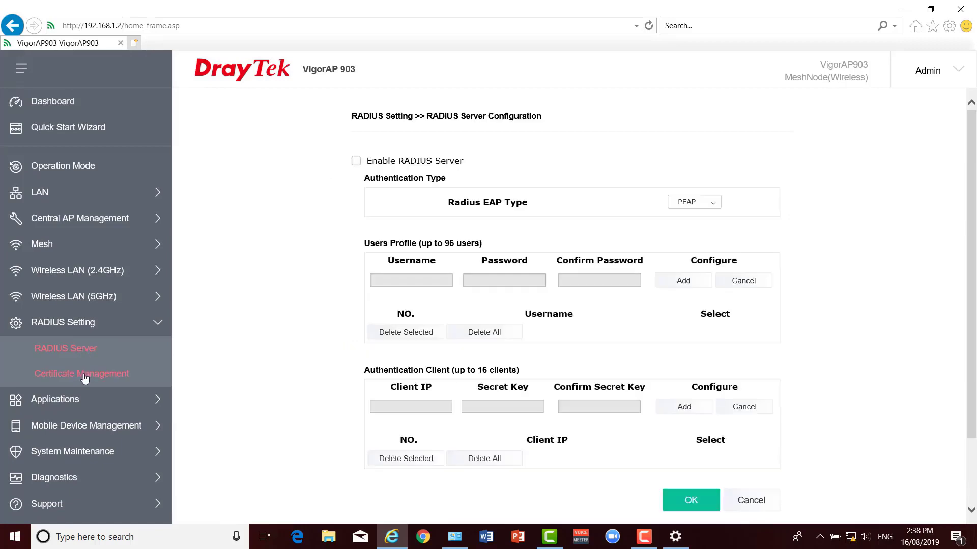
pyautogui.click(84, 376)
pyautogui.click(63, 403)
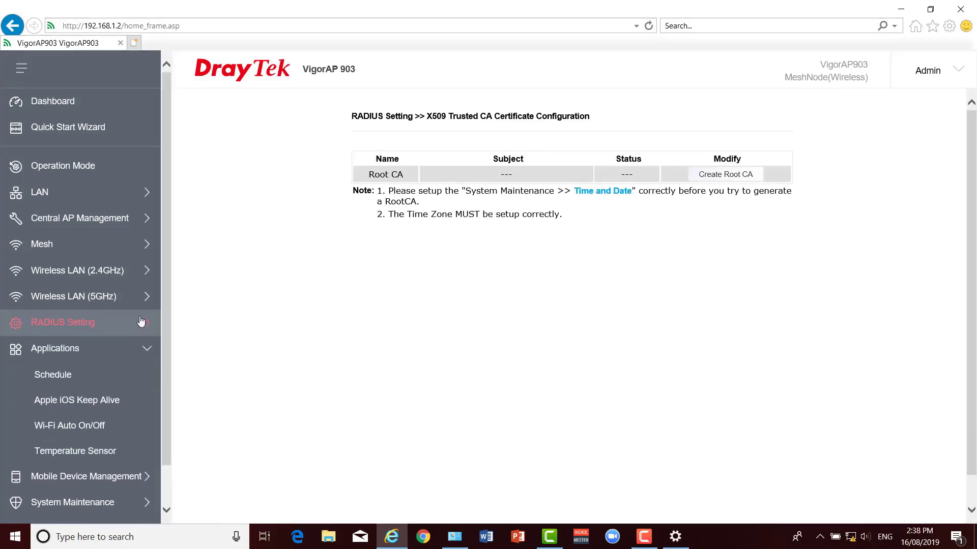
pyautogui.click(46, 330)
pyautogui.click(60, 354)
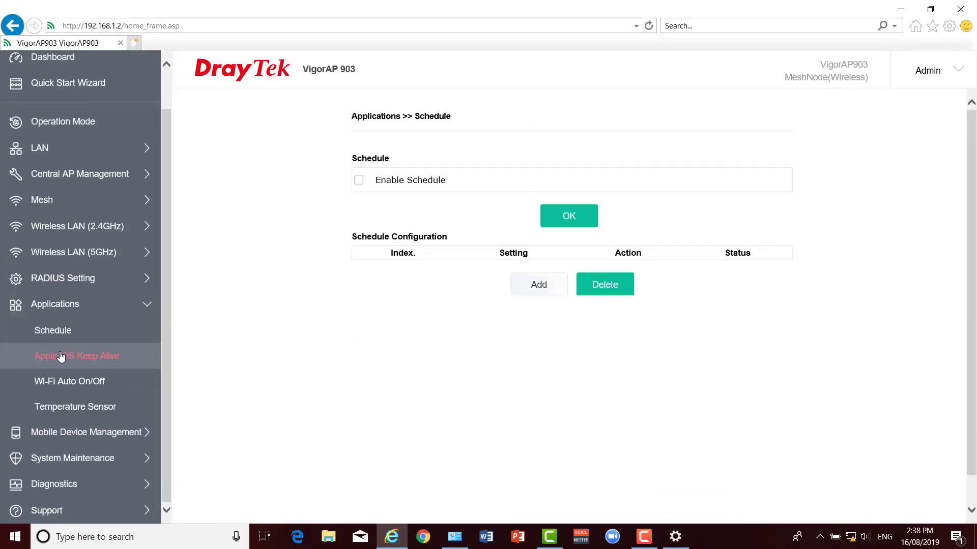
pyautogui.click(68, 384)
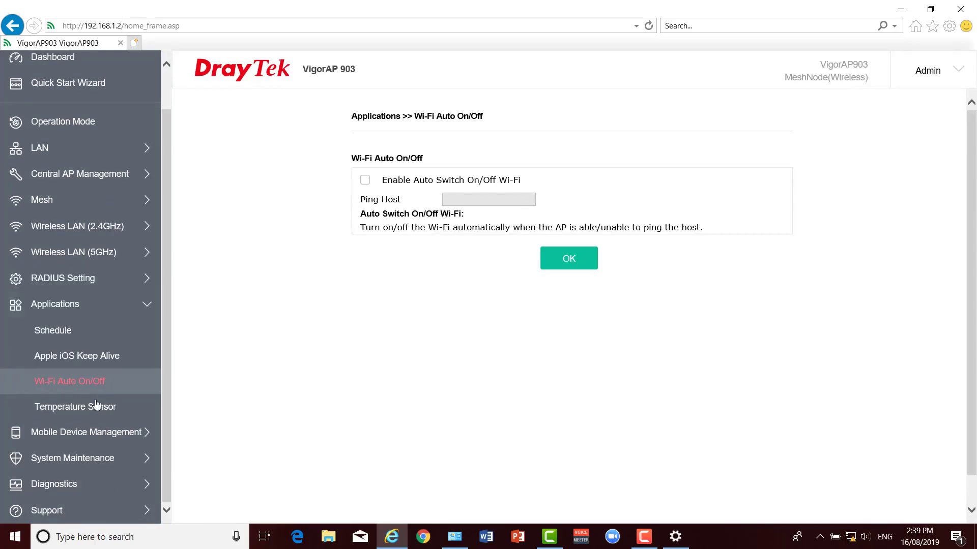
pyautogui.click(76, 409)
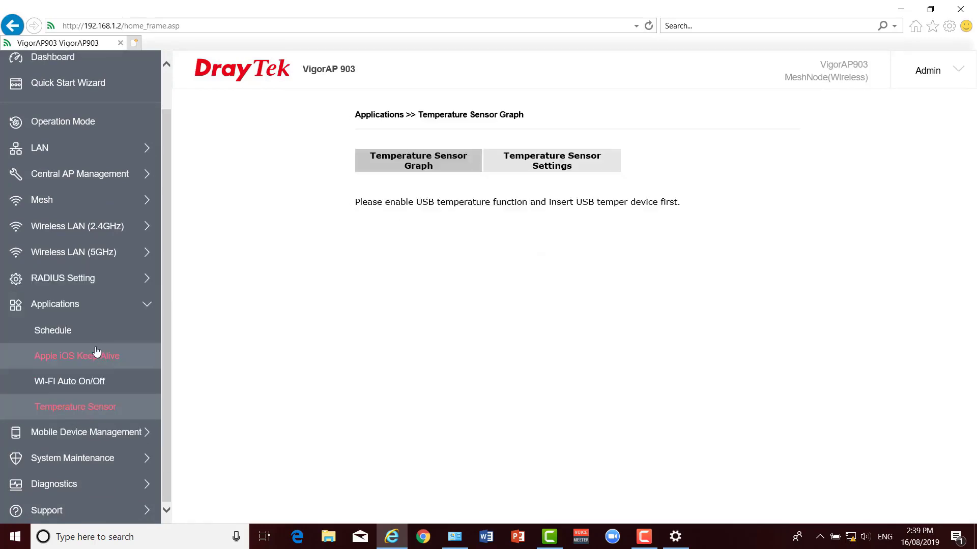
# Review the Mobile Device Management detection, policy and statistics pages, then expand System Maintenance.
pyautogui.click(81, 432)
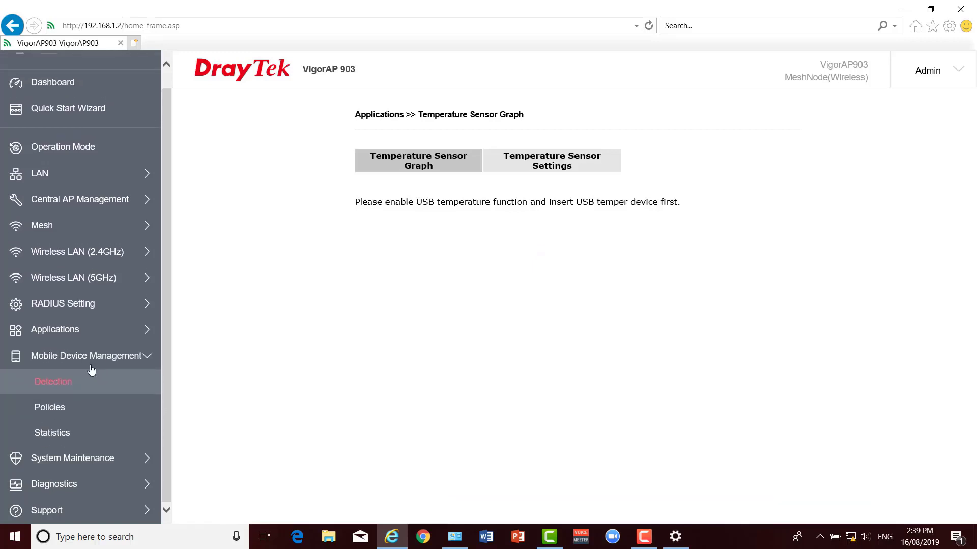
pyautogui.click(65, 385)
pyautogui.click(54, 407)
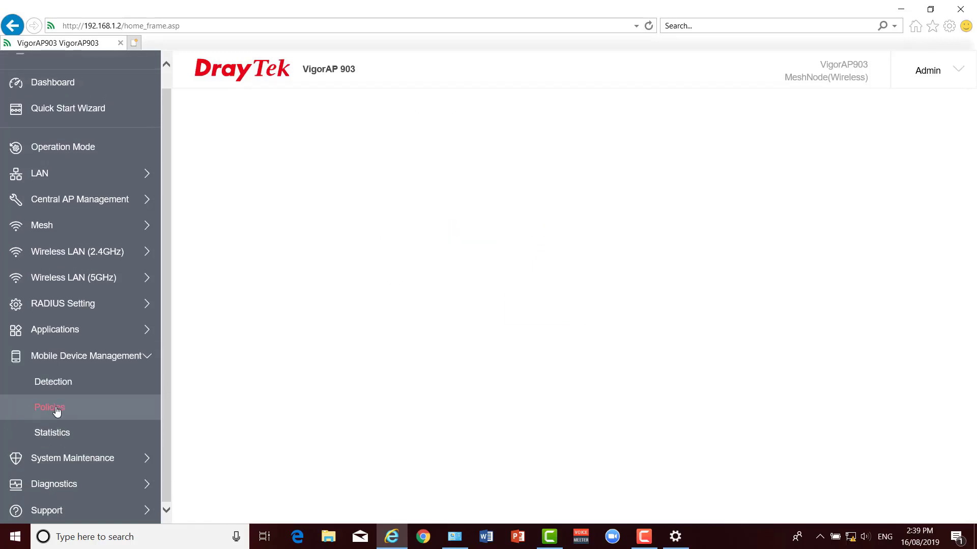
pyautogui.click(53, 433)
pyautogui.click(53, 451)
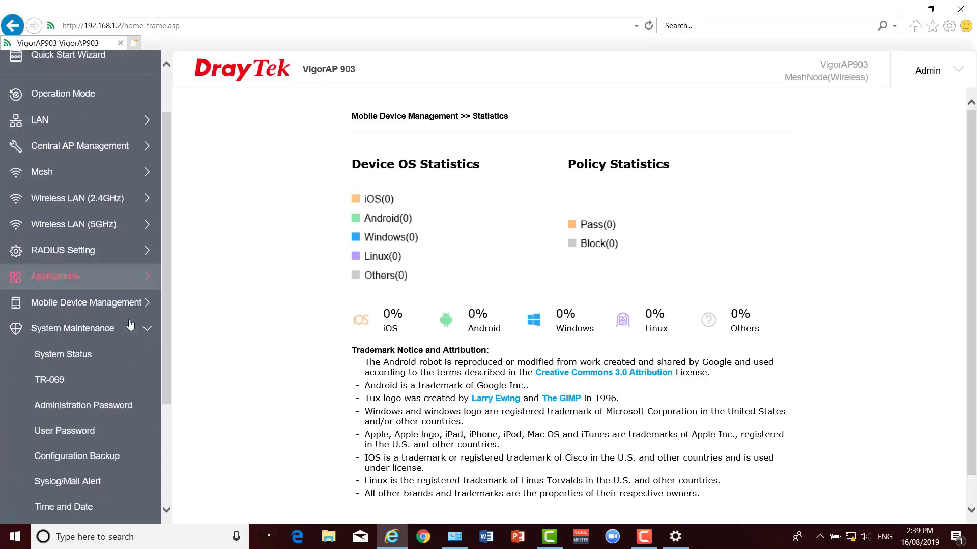
# Review System Status, TR-069, administrator and user password, and Configuration Backup pages.
pyautogui.click(74, 210)
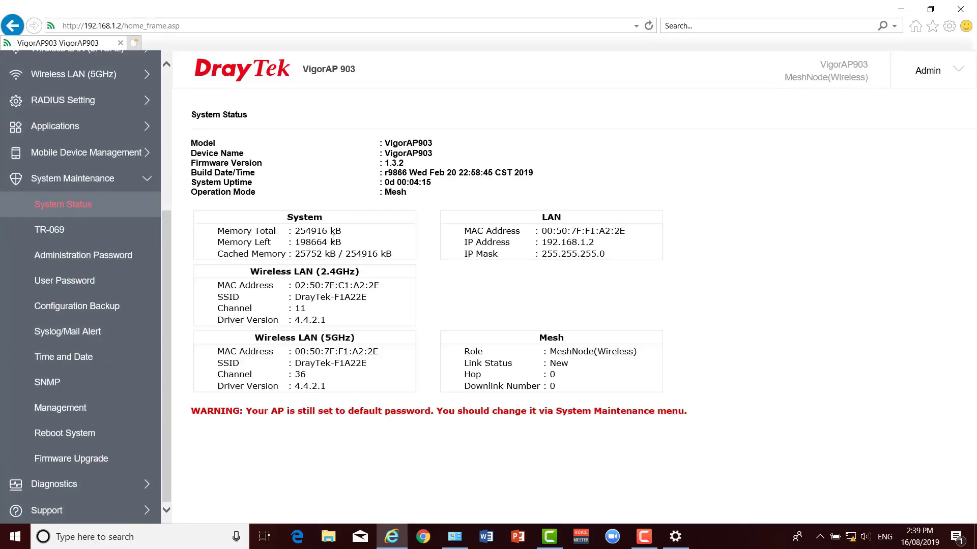
pyautogui.click(62, 233)
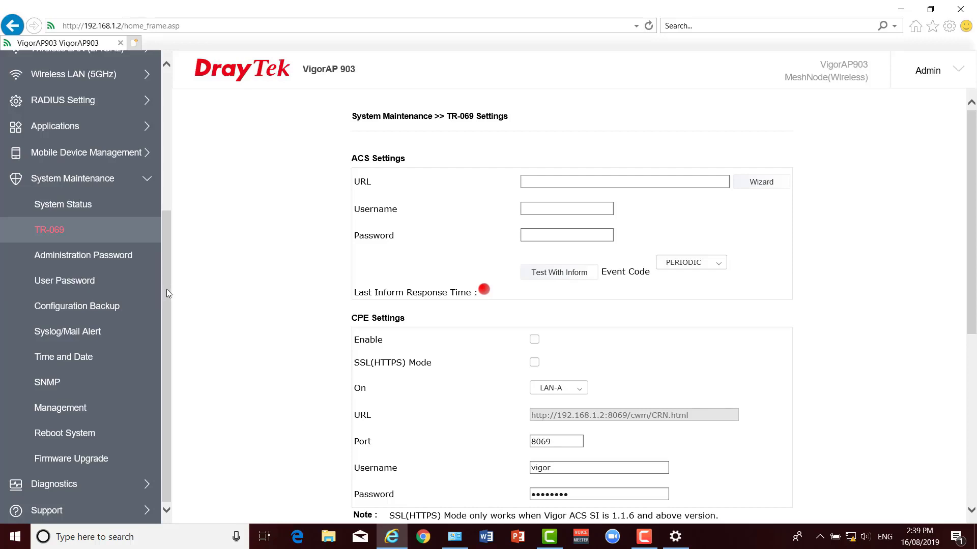
pyautogui.click(90, 256)
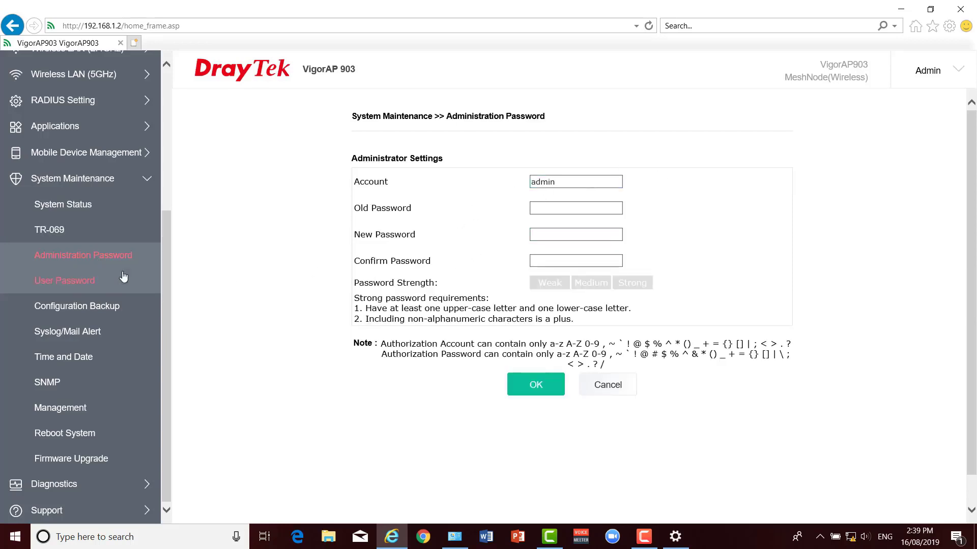
pyautogui.click(89, 282)
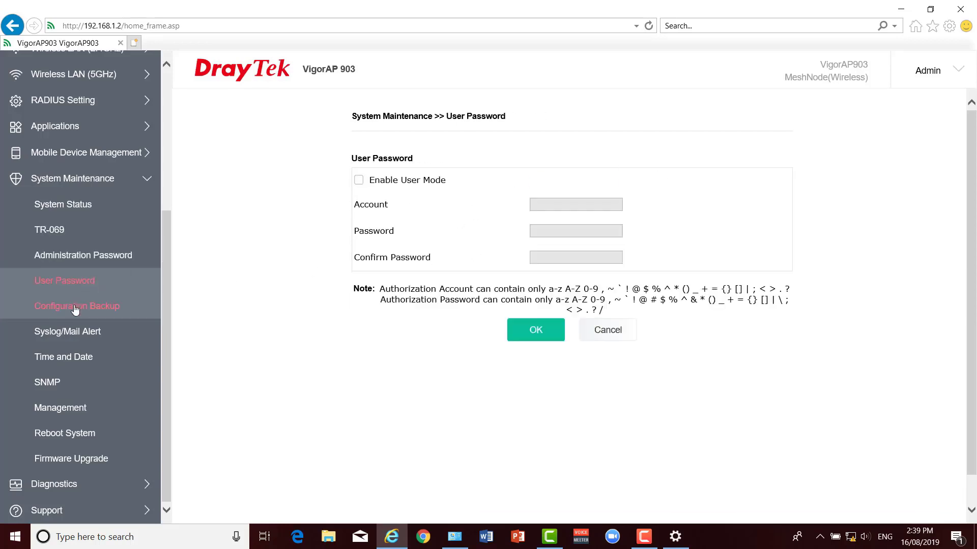
pyautogui.click(70, 310)
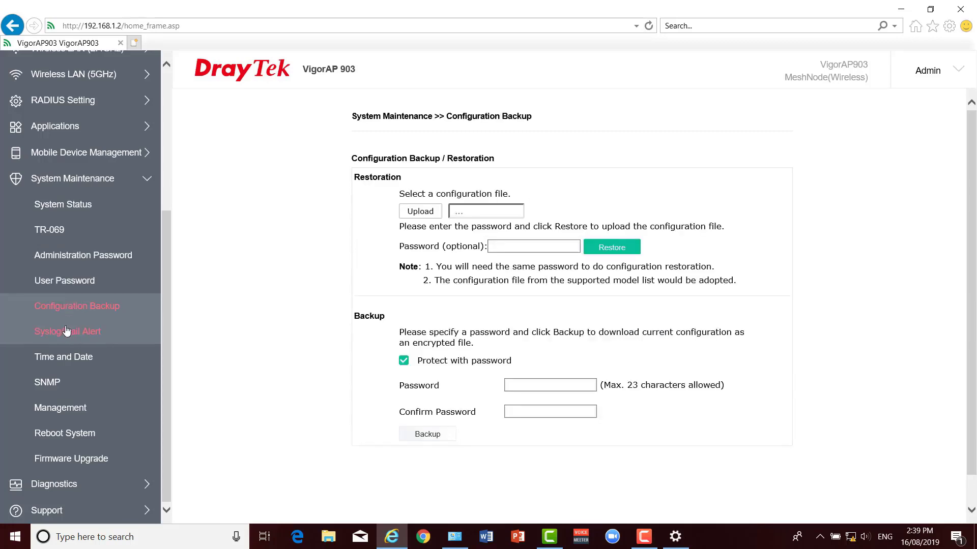
# Review Syslog, Time and Date, SNMP, Management, Reboot System and Firmware Upgrade (version 1.3.2).
pyautogui.click(65, 333)
pyautogui.click(60, 360)
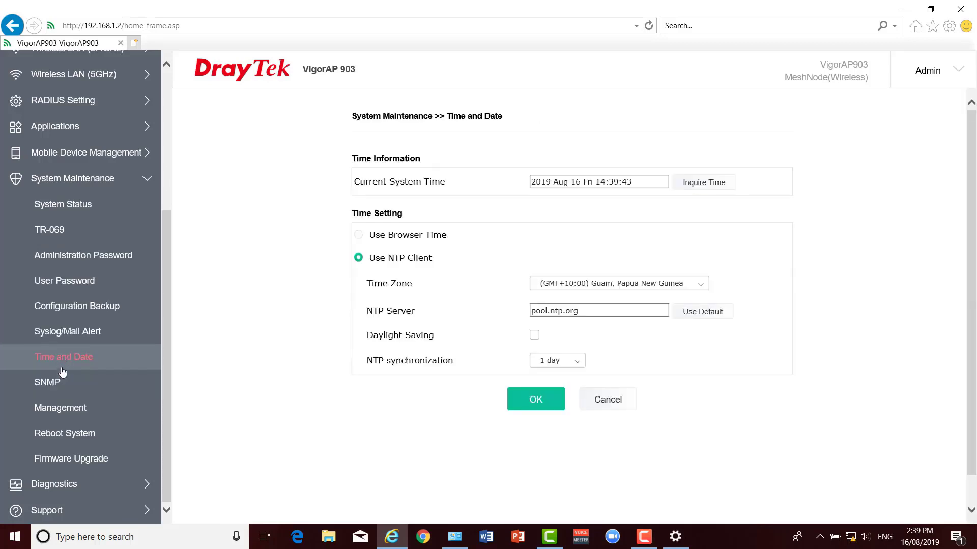
pyautogui.click(54, 385)
pyautogui.click(57, 409)
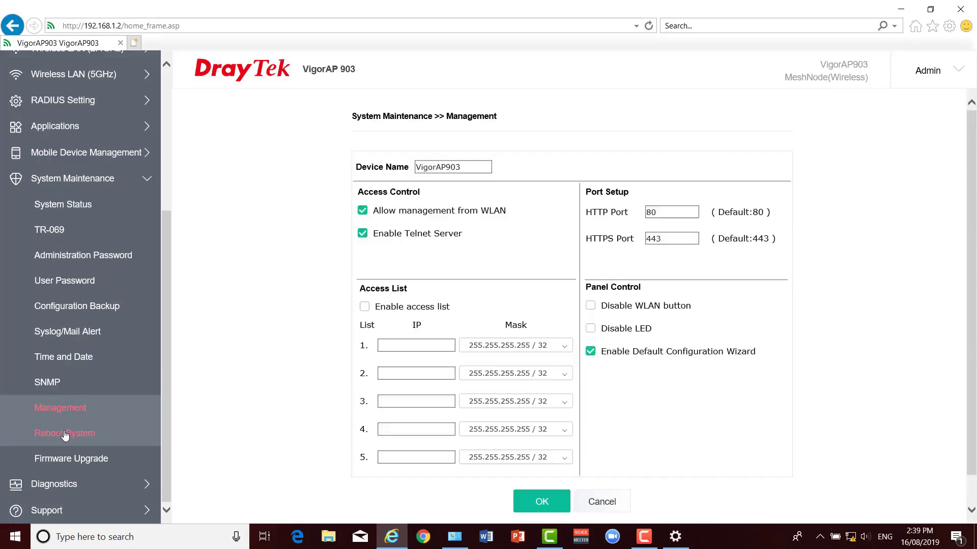
pyautogui.click(66, 437)
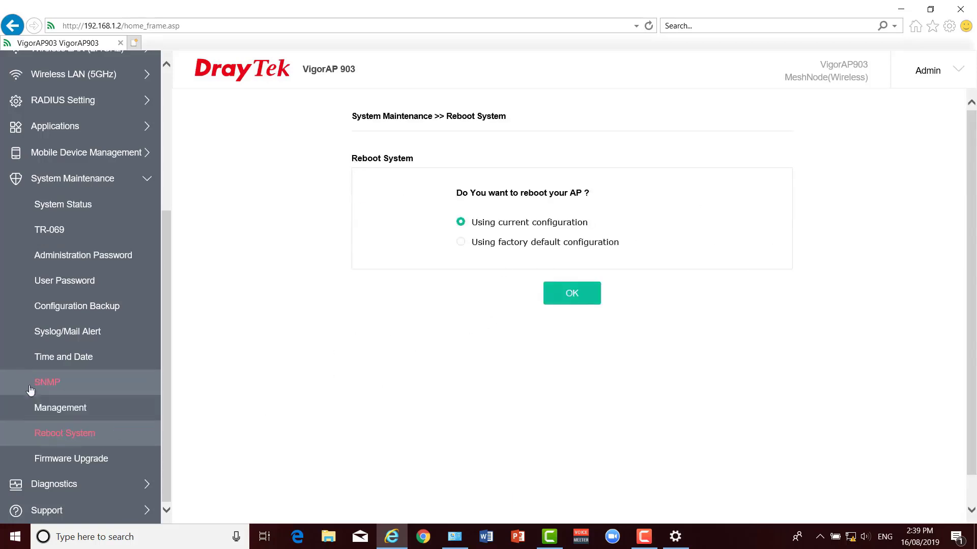
pyautogui.click(94, 452)
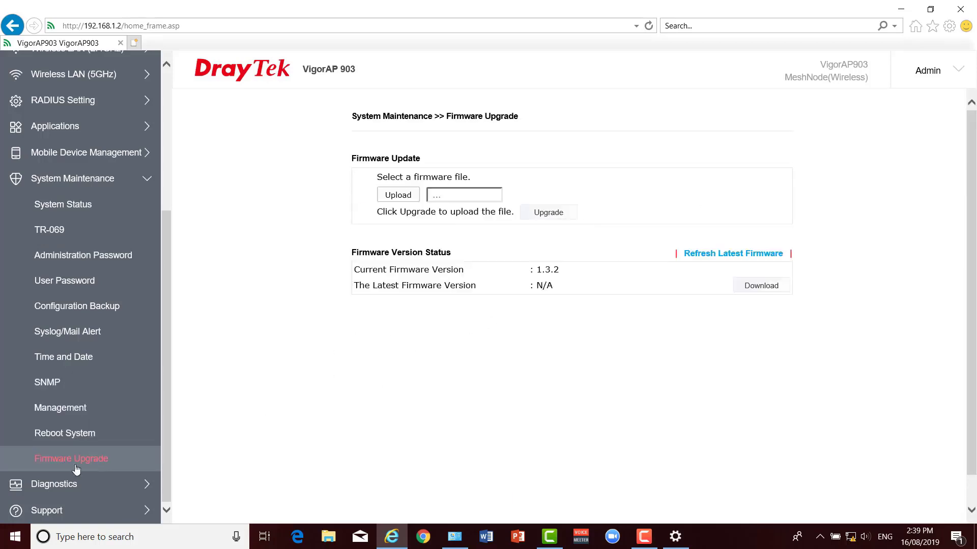
pyautogui.click(67, 483)
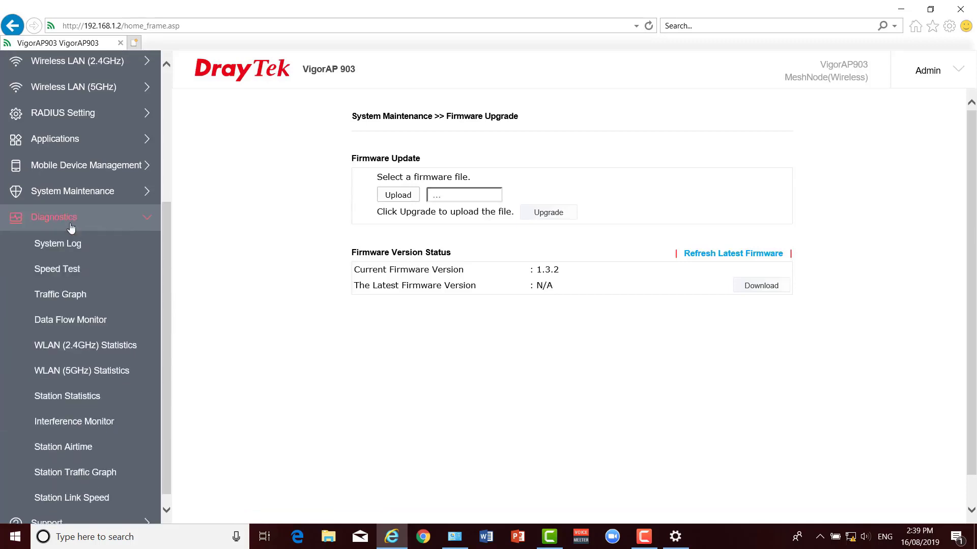
# Review System Log, Speed Test, Traffic Graph, Data Flow Monitor and 2.4GHz/5GHz WLAN statistics.
pyautogui.click(68, 249)
pyautogui.click(67, 269)
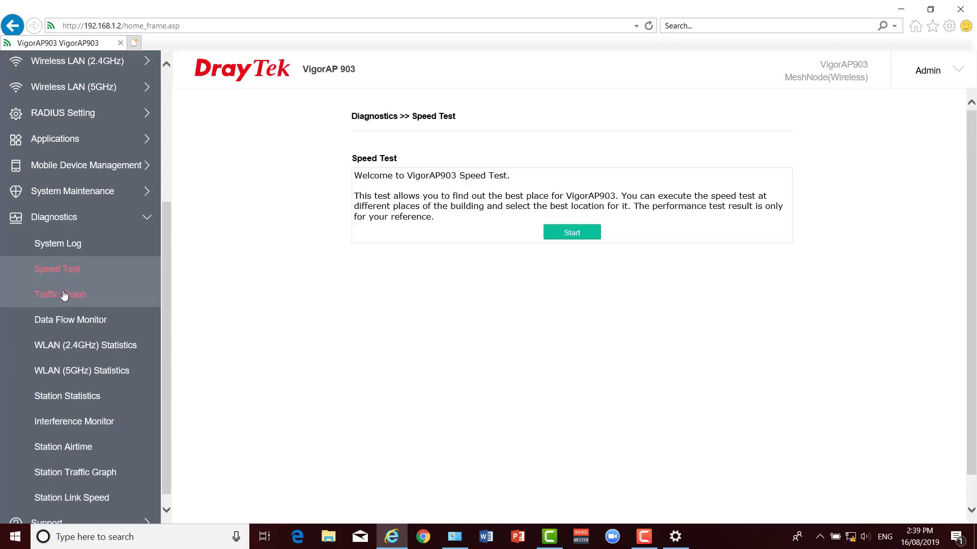
pyautogui.click(65, 295)
pyautogui.click(67, 321)
pyautogui.click(79, 345)
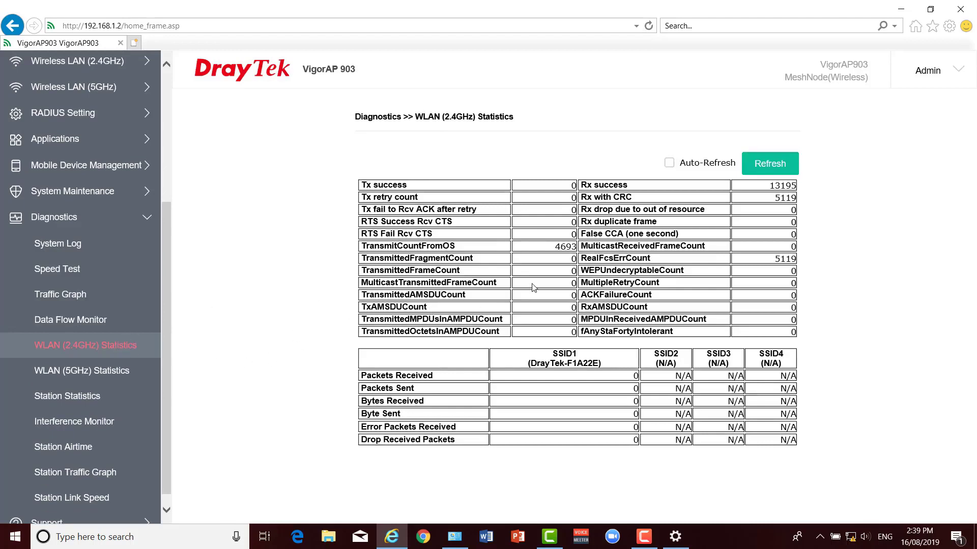
pyautogui.click(85, 372)
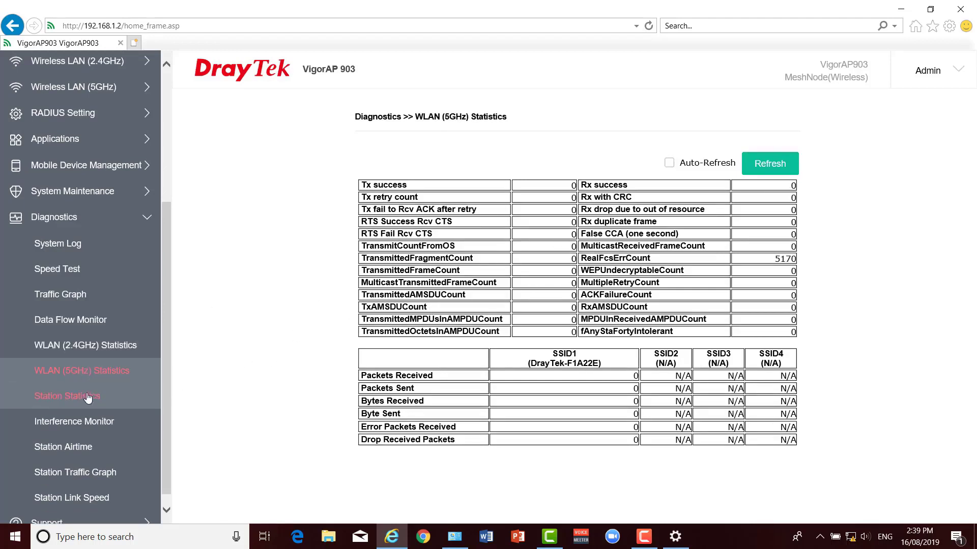
# Review Station Statistics, Interference Monitor and the 2.4GHz Station Airtime graphs, then expand Support.
pyautogui.click(88, 397)
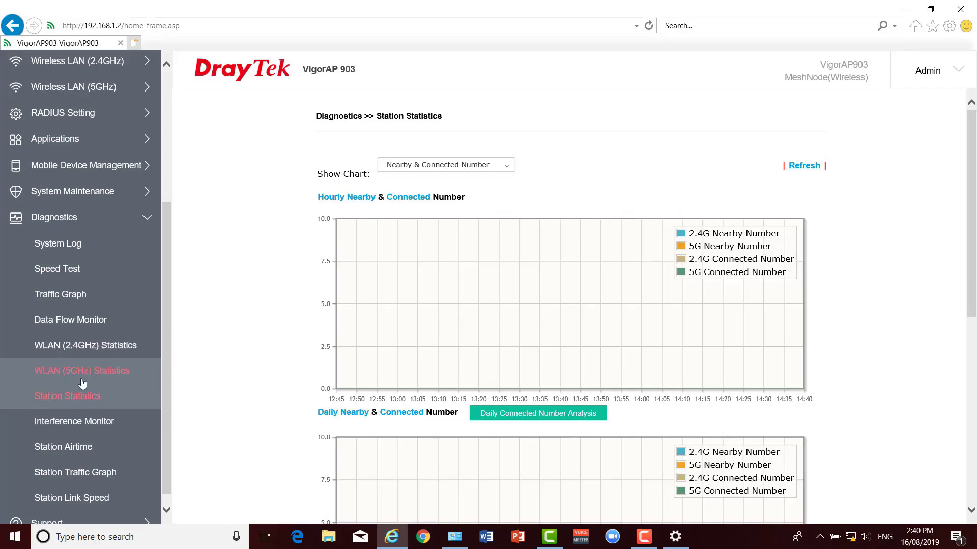
pyautogui.scroll(-1, 59, 387)
pyautogui.click(84, 410)
pyautogui.click(74, 432)
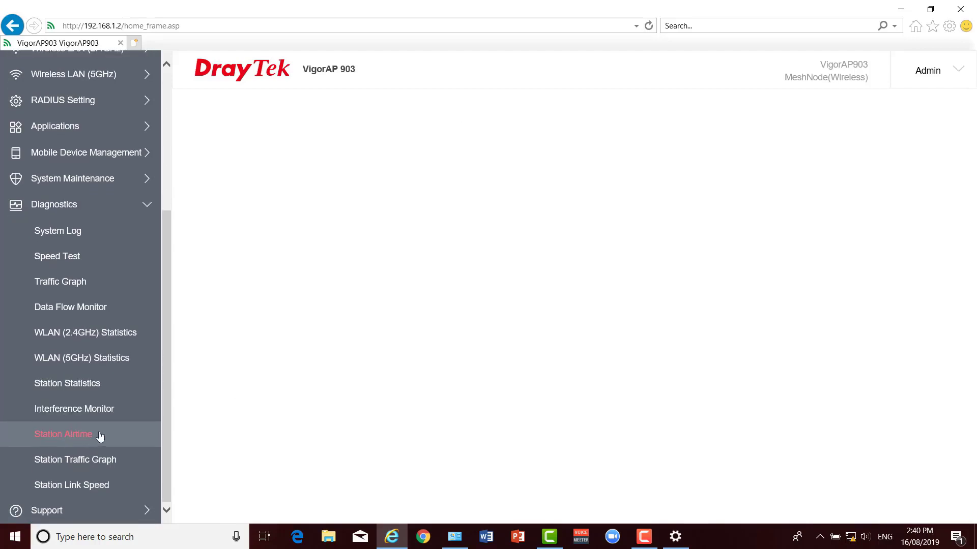
pyautogui.click(53, 512)
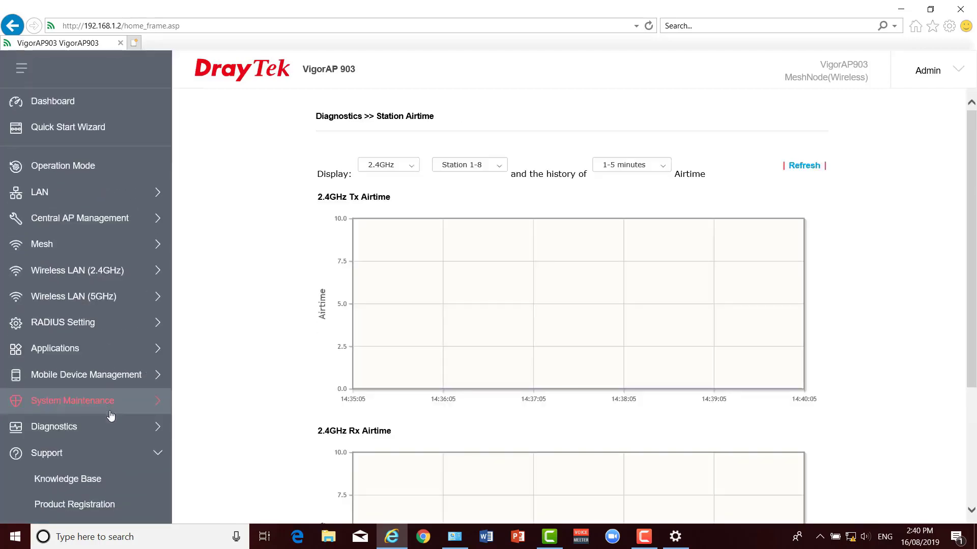